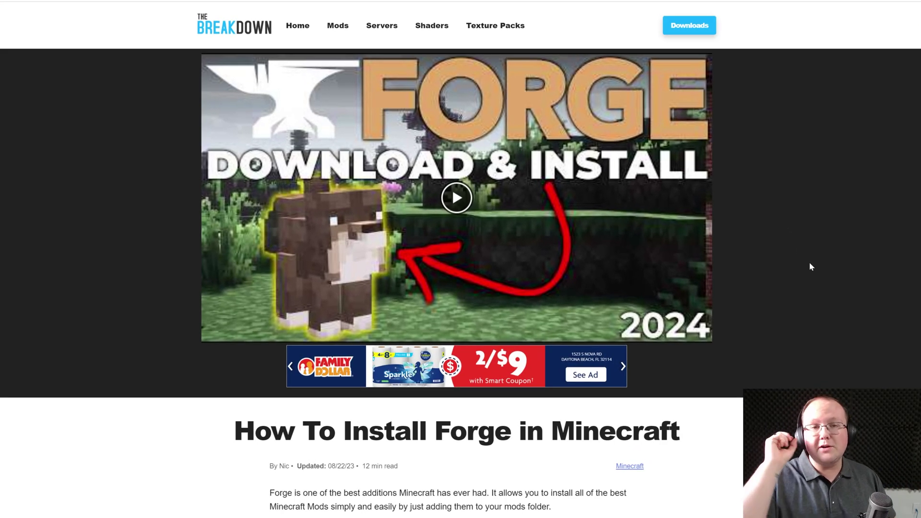
Look through the Forge installation guide and open the Forge download page from it.
scroll(752, 264, down, 6)
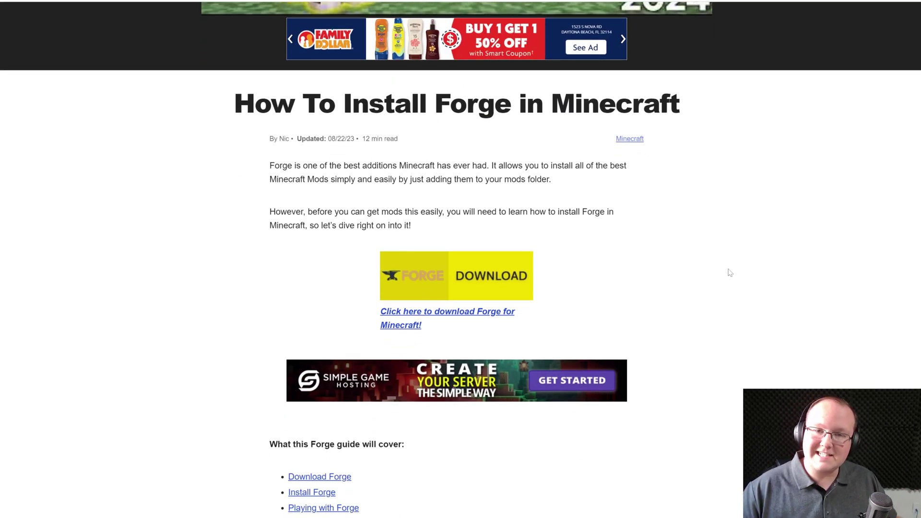
scroll(575, 233, down, 1)
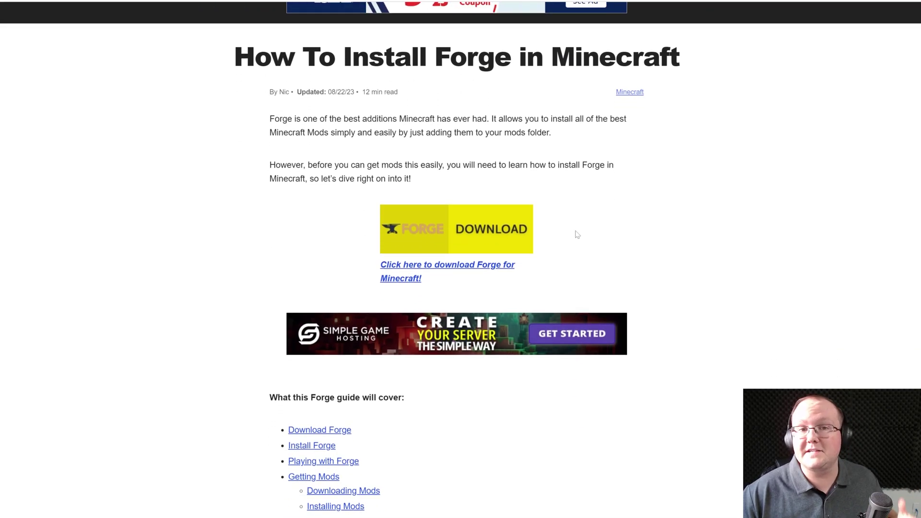
scroll(575, 233, down, 2)
scroll(571, 230, down, 9)
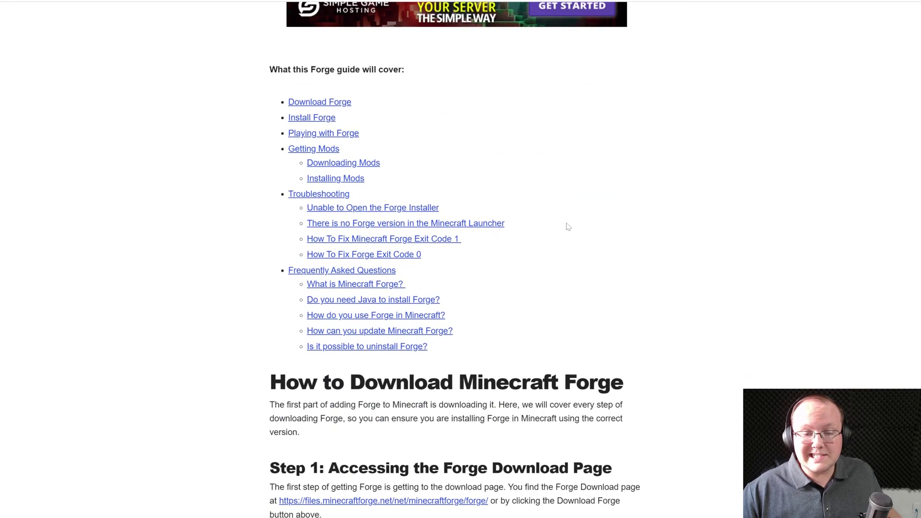
scroll(611, 233, up, 8)
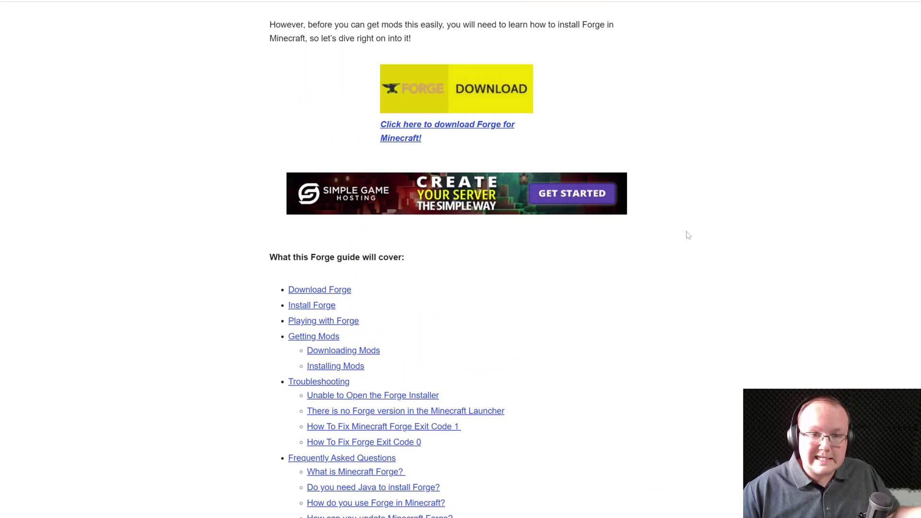
scroll(693, 236, up, 4)
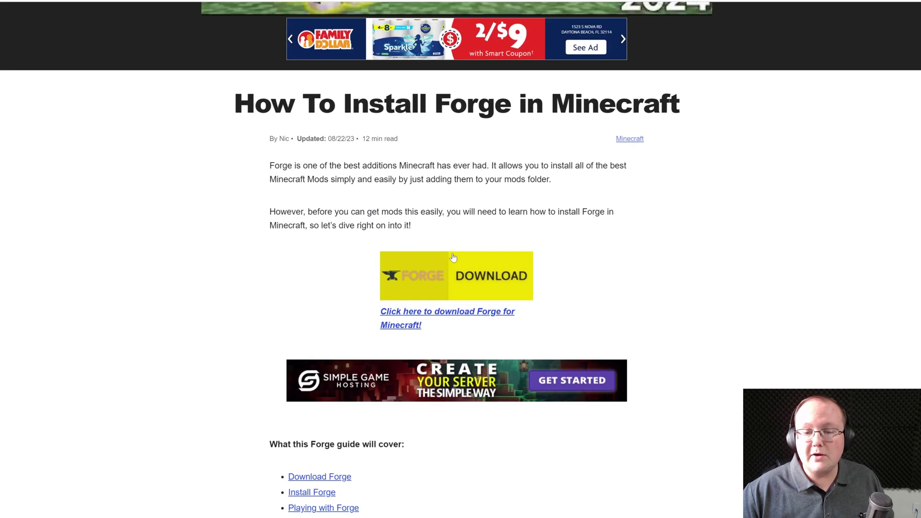
click(435, 273)
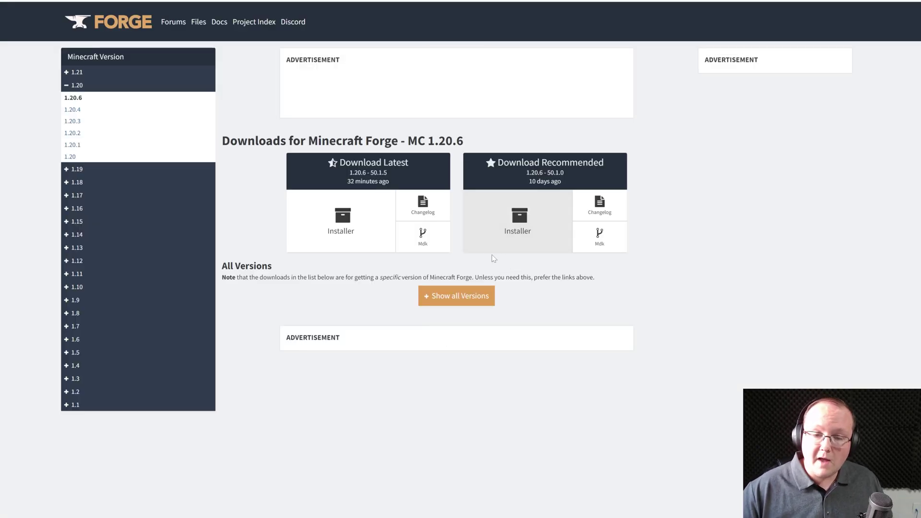
Bring up the Forge downloads for Minecraft version 1.21.
click(117, 75)
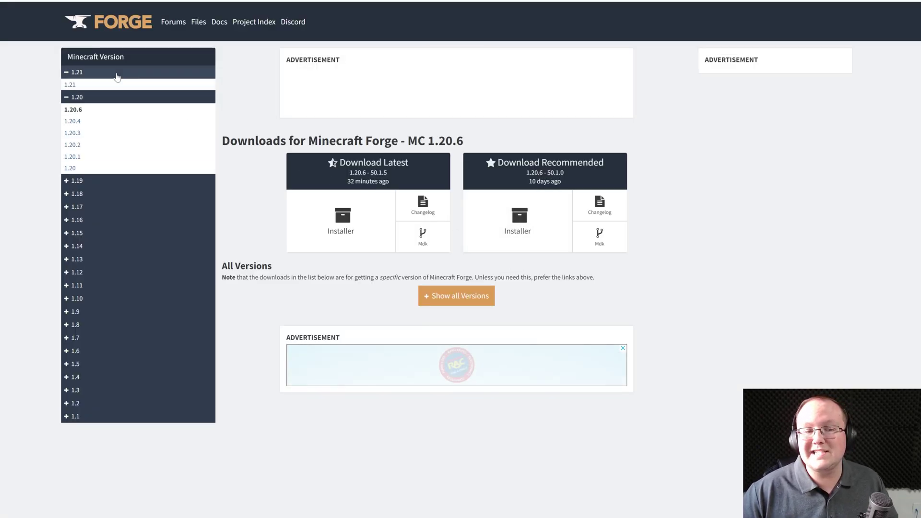
click(70, 86)
drag(407, 141, 475, 144)
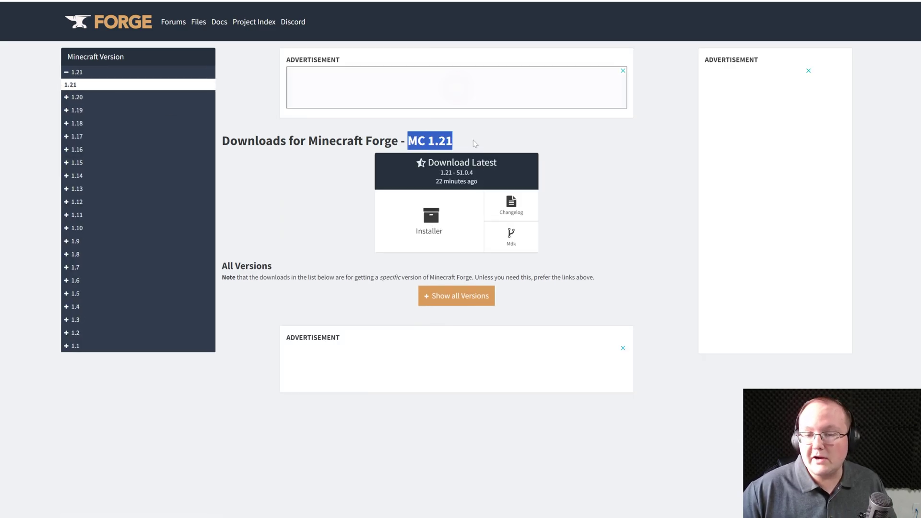
click(475, 144)
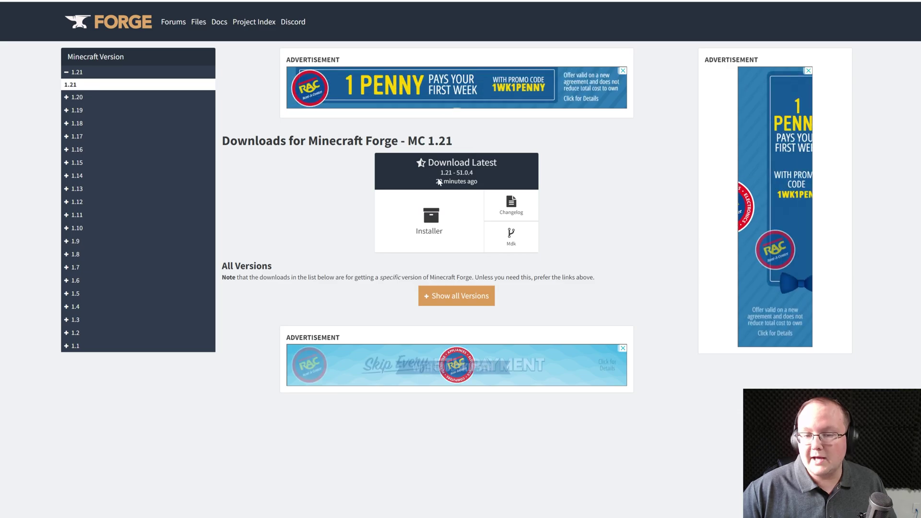
Download the latest Forge 1.21 installer, skipping the advertisement, and save forge-1.21-51.0.4-installer.jar in Downloads.
click(428, 218)
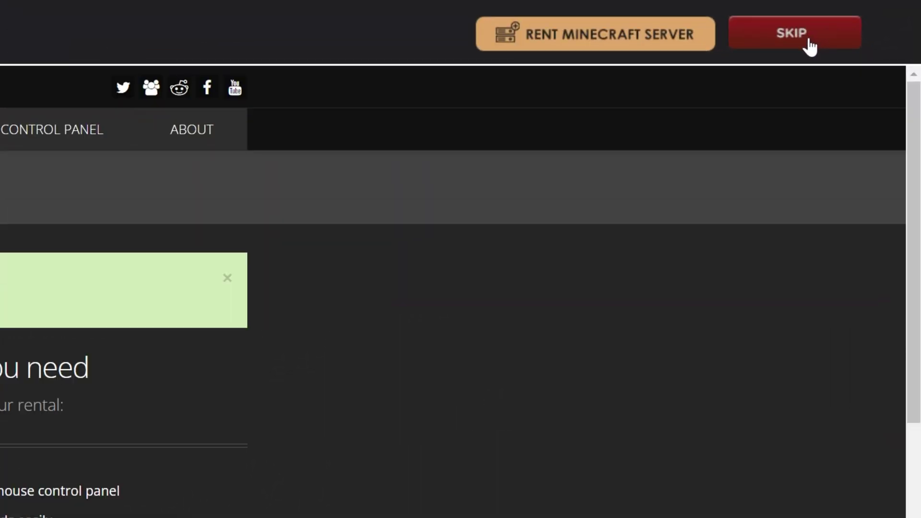
click(809, 40)
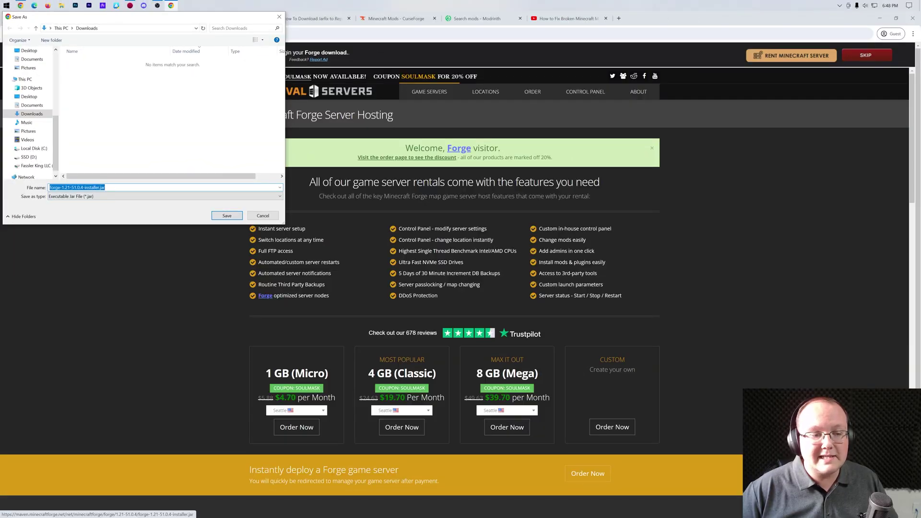
click(226, 215)
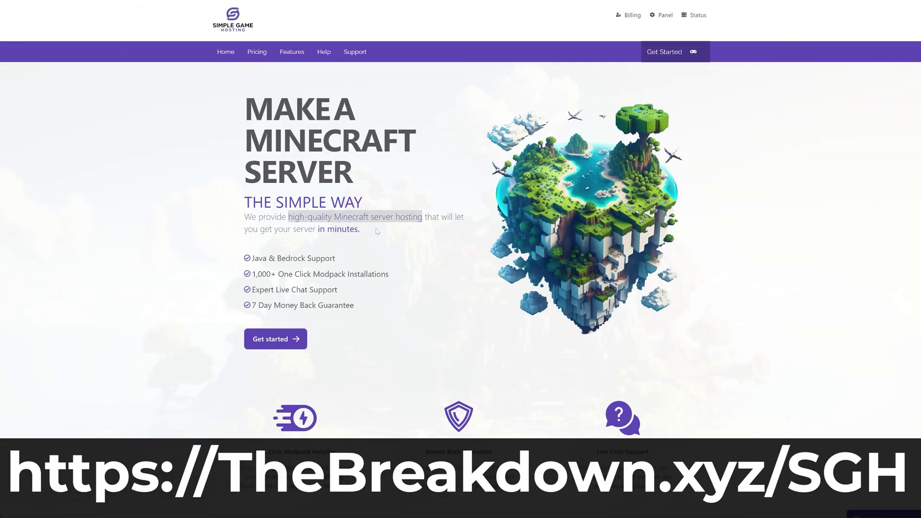
Review the Simple Game Hosting feature list and search the CurseForge modpacks for Pixelmon.
scroll(259, 285, down, 4)
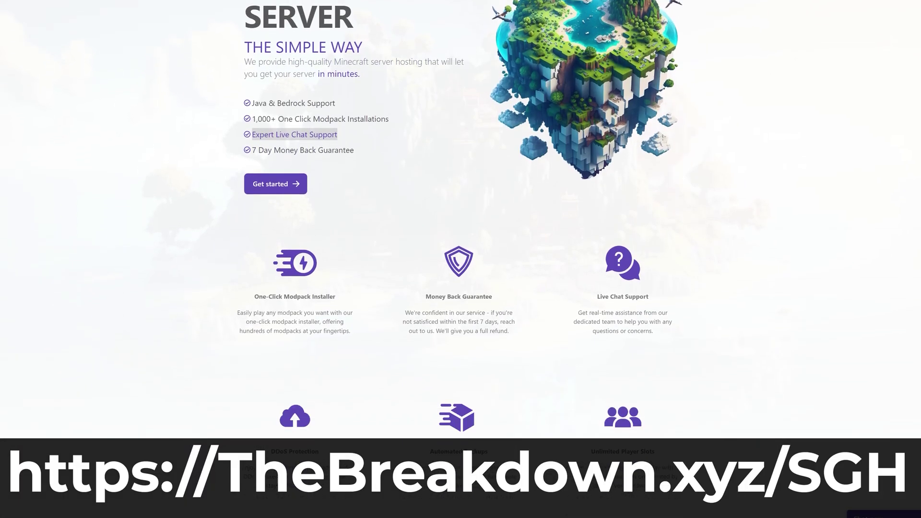
drag(254, 253, 337, 255)
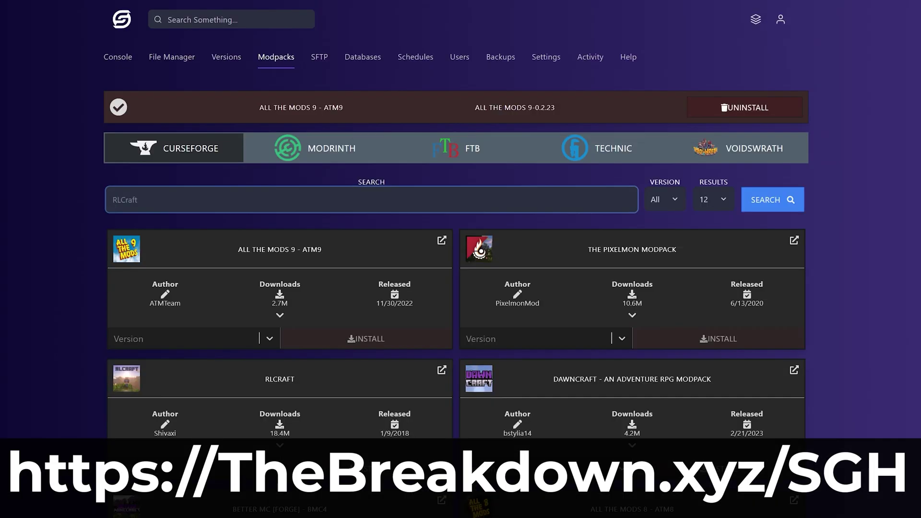
text(Pixelmon)
key(Return)
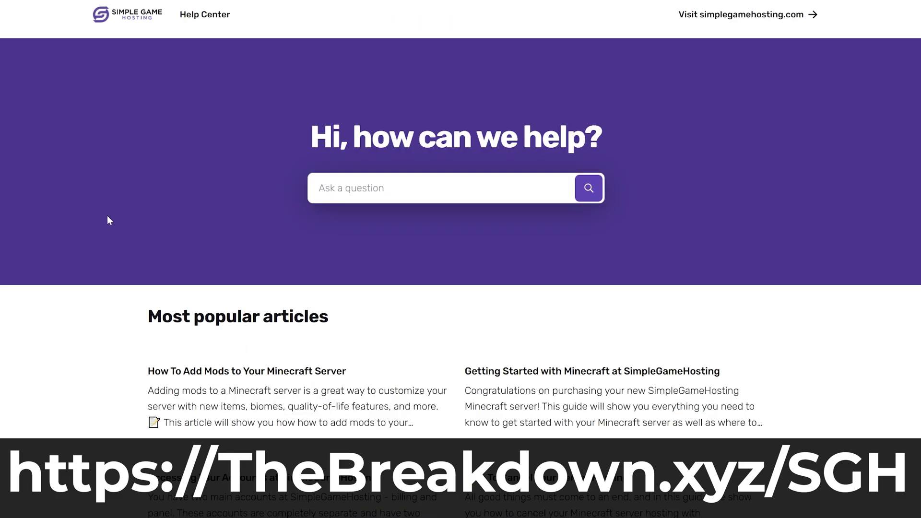
Open the help article on adding mods to a Minecraft server, and choose Forge in the server version selector.
click(176, 381)
scroll(397, 368, down, 20)
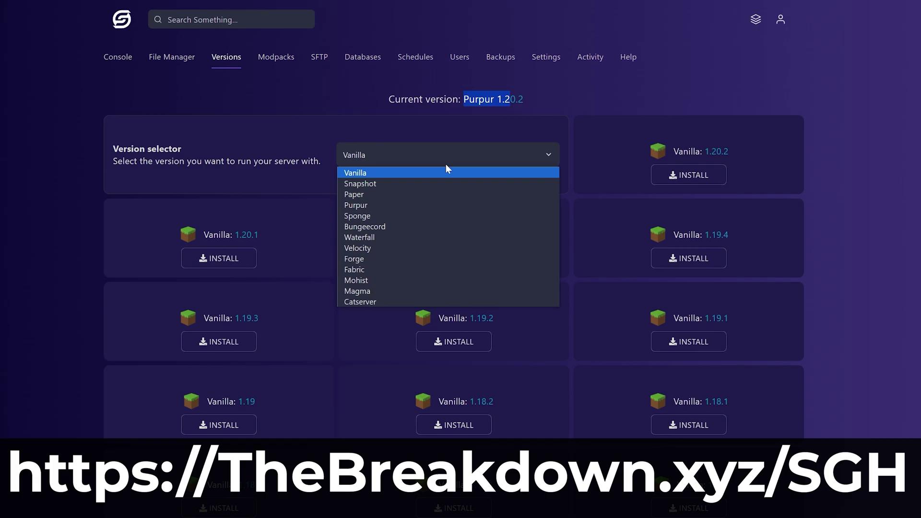
click(419, 254)
click(674, 185)
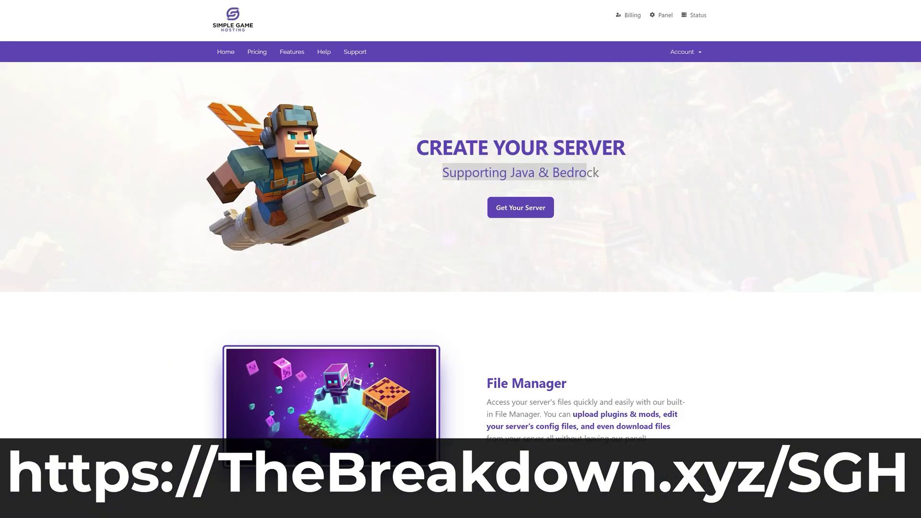
Review the hosting feature descriptions and browse the server's container folder in the File Manager.
scroll(376, 200, down, 10)
drag(685, 106, 248, 116)
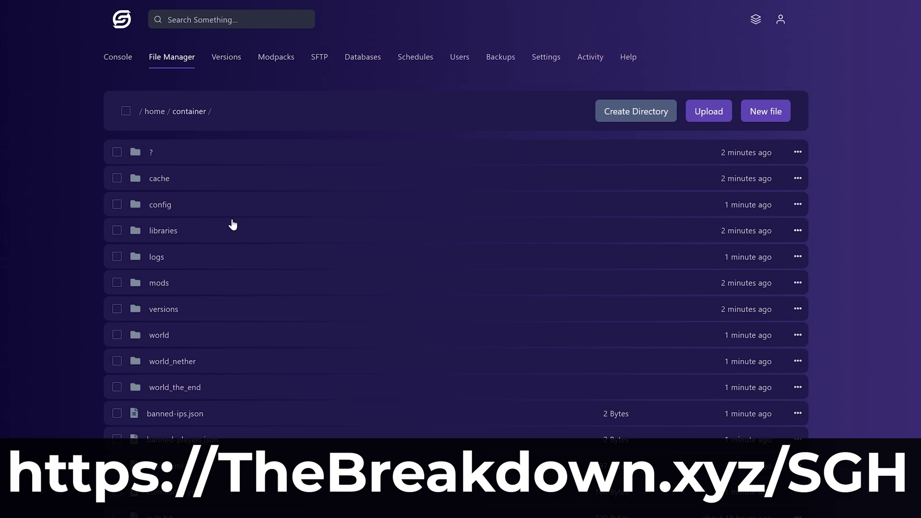
scroll(232, 225, down, 5)
click(180, 425)
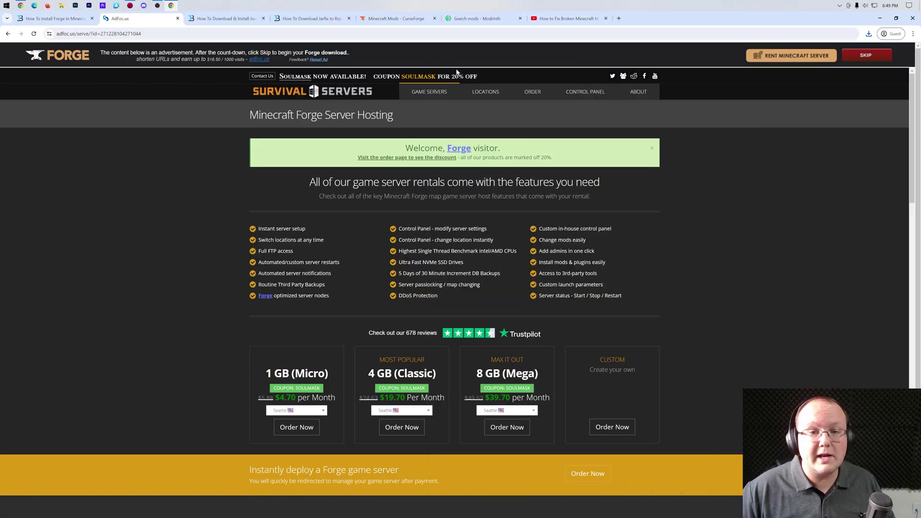
Move the Forge 1.21 installer jar from the Downloads folder onto the desktop, and close the folder window.
click(210, 19)
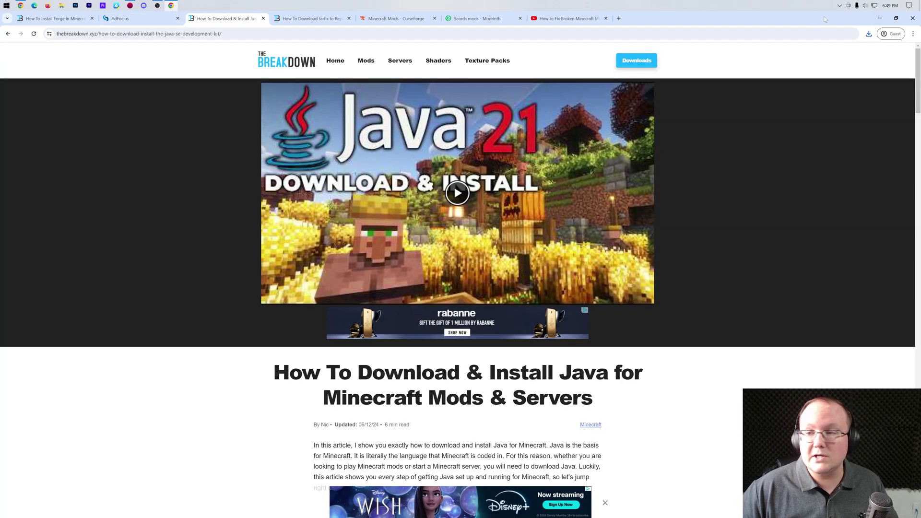
key(super+d)
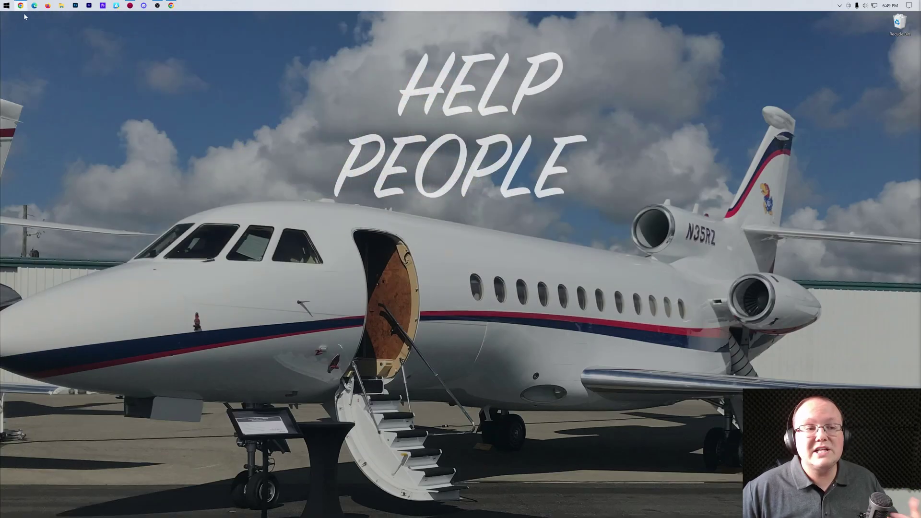
key(super+e)
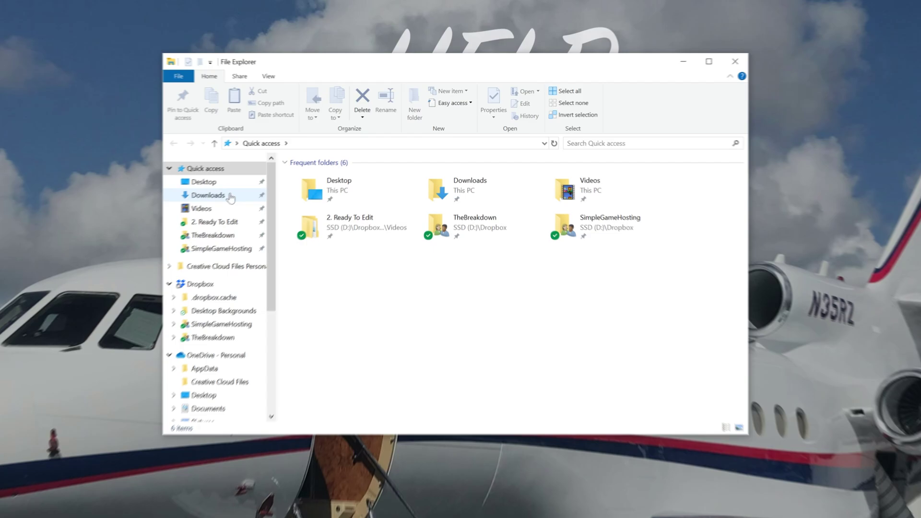
click(291, 163)
click(374, 164)
drag(328, 199, 125, 116)
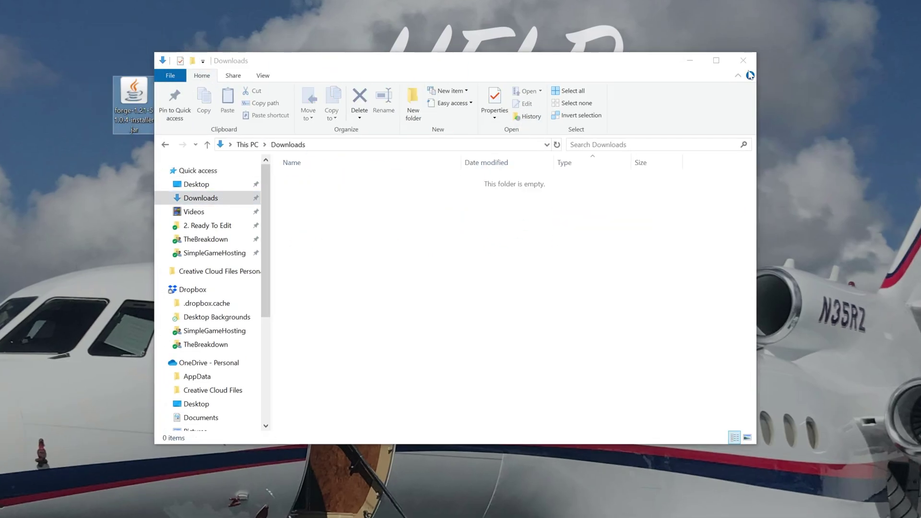
click(746, 64)
Try to open the Forge installer jar on the desktop with Java(TM) Platform SE binary.
right_click(129, 96)
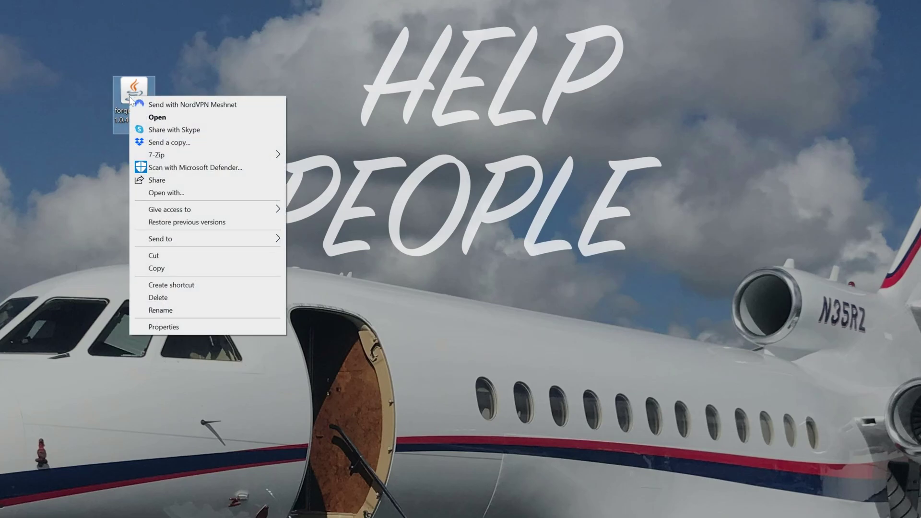
click(203, 194)
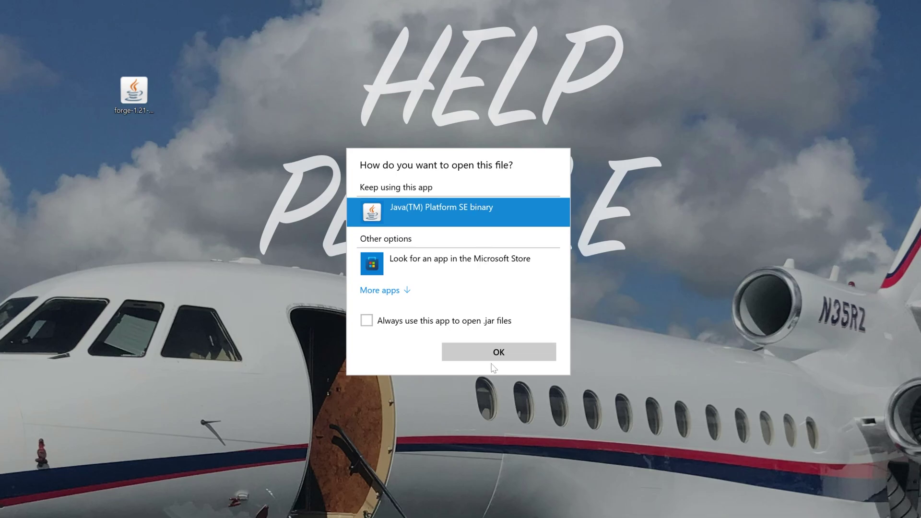
click(494, 354)
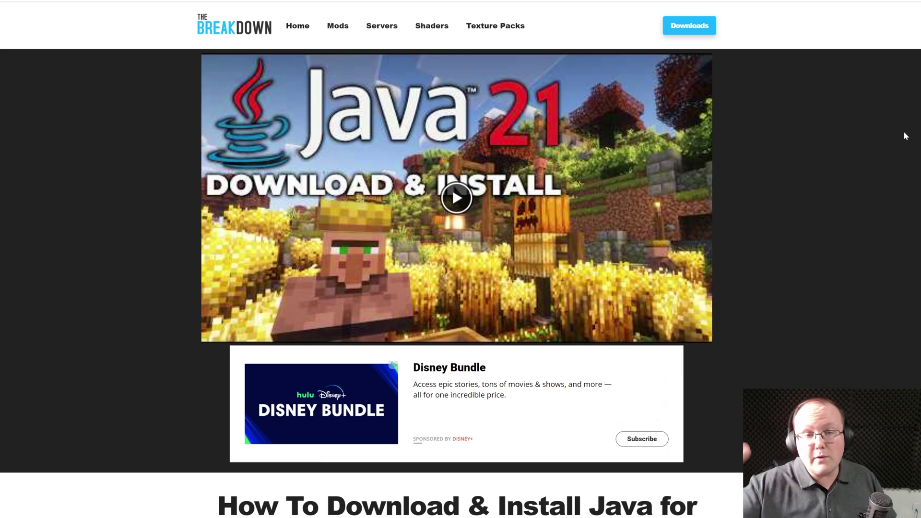
Look through the guide for downloading Java 21 and the guide for repairing .jar files with Jarfix.
scroll(904, 135, down, 5)
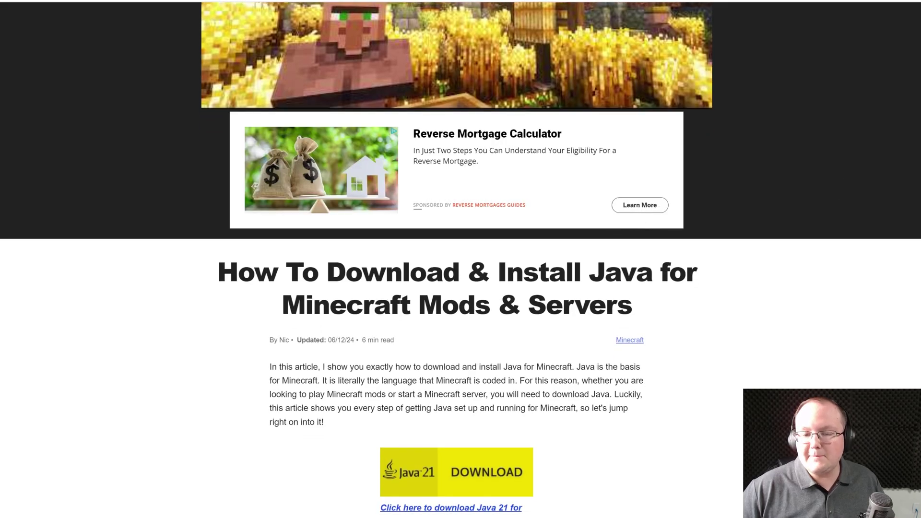
drag(319, 272, 490, 305)
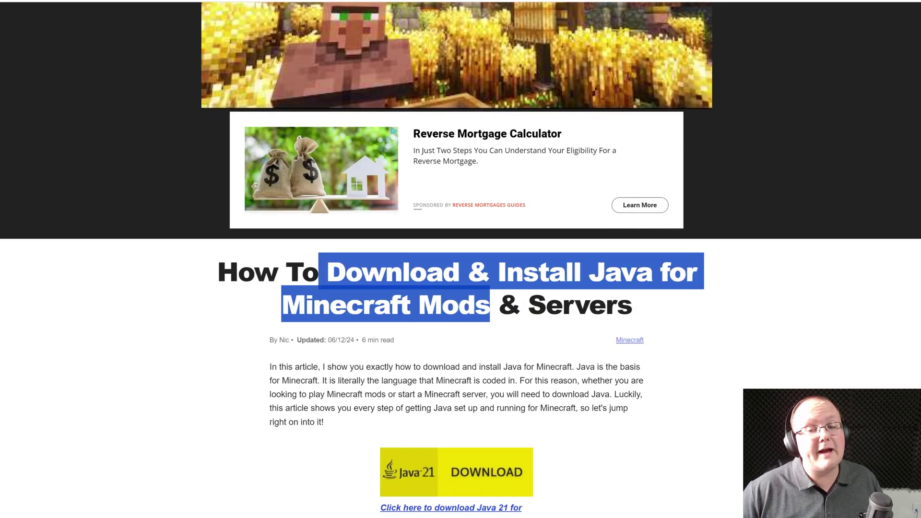
scroll(415, 206, down, 6)
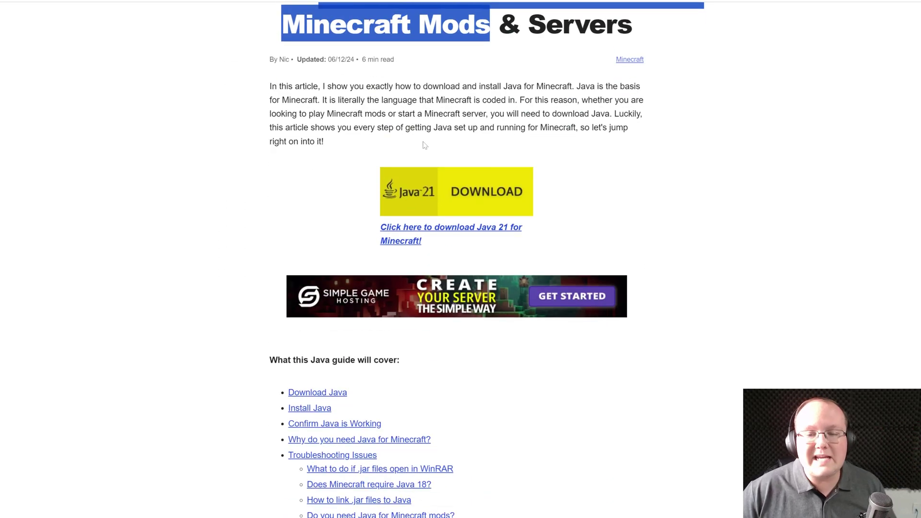
scroll(535, 249, down, 5)
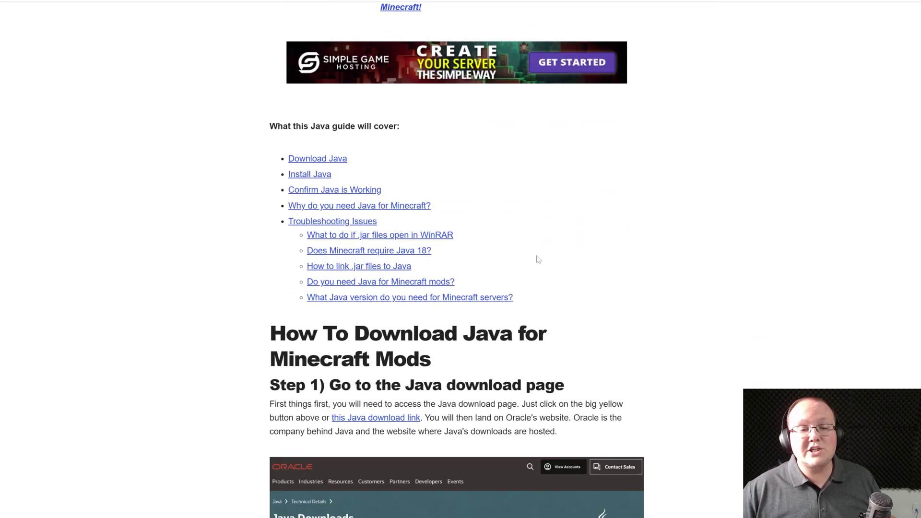
scroll(483, 317, up, 11)
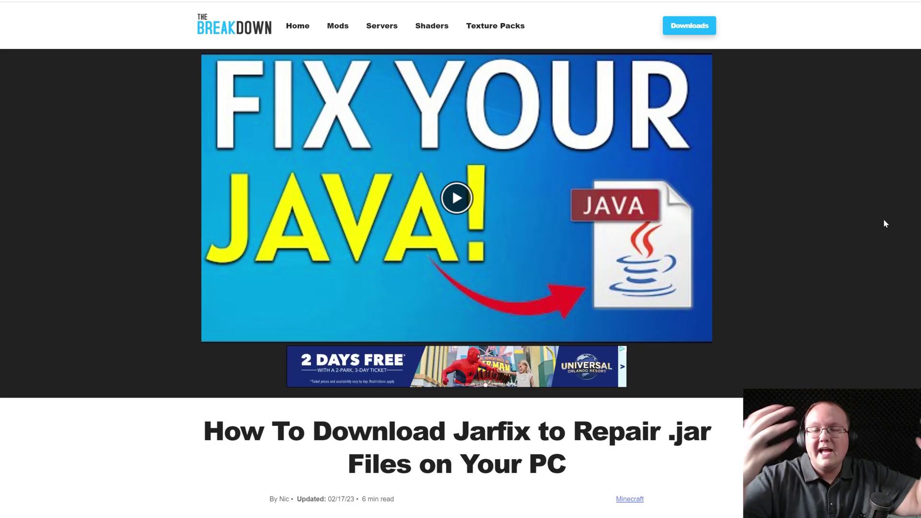
scroll(876, 220, down, 4)
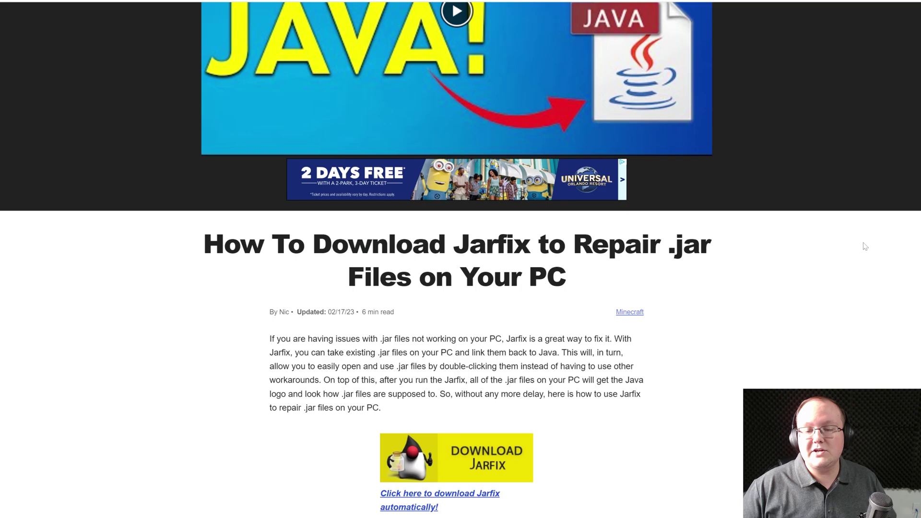
scroll(715, 162, up, 4)
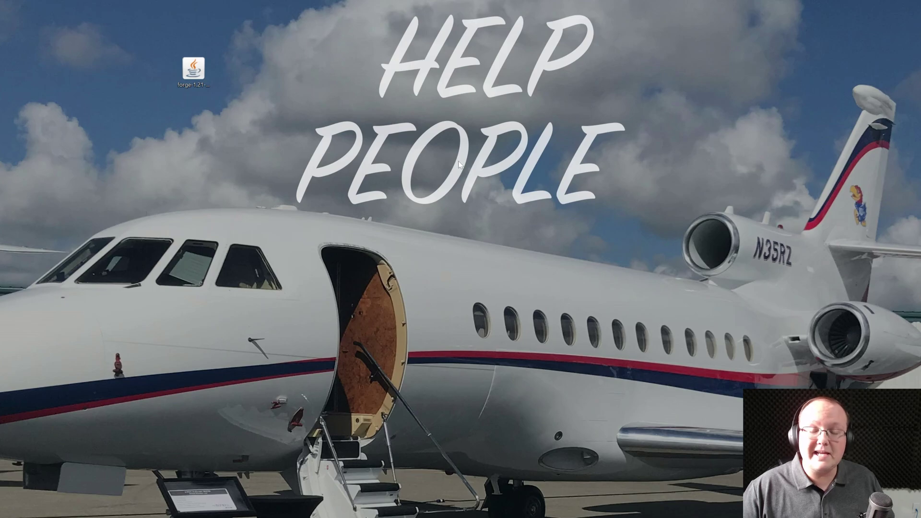
Launch the Forge 1.21 installer from the desktop using Java(TM) Platform SE binary.
right_click(209, 71)
click(249, 153)
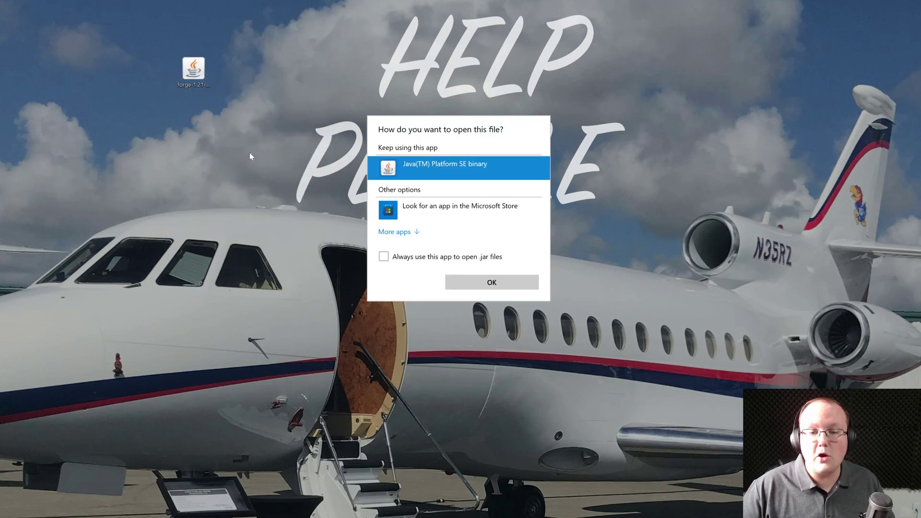
click(509, 284)
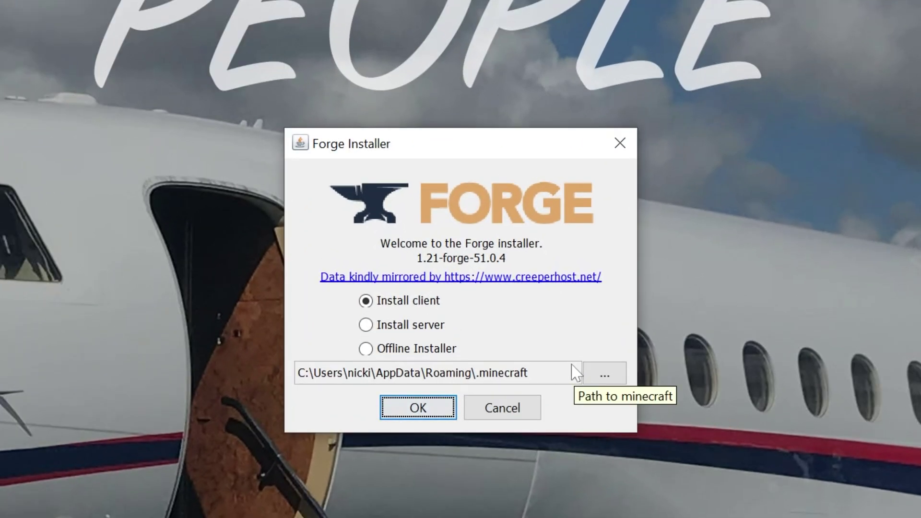
Install the Forge 1.21 client into the default .minecraft folder, and discard the desktop installer jar to the Recycle Bin.
click(409, 306)
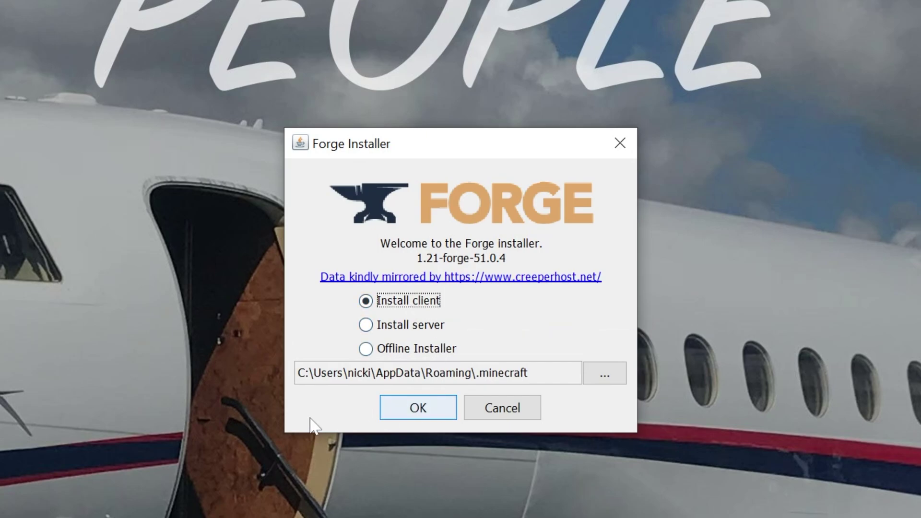
click(448, 417)
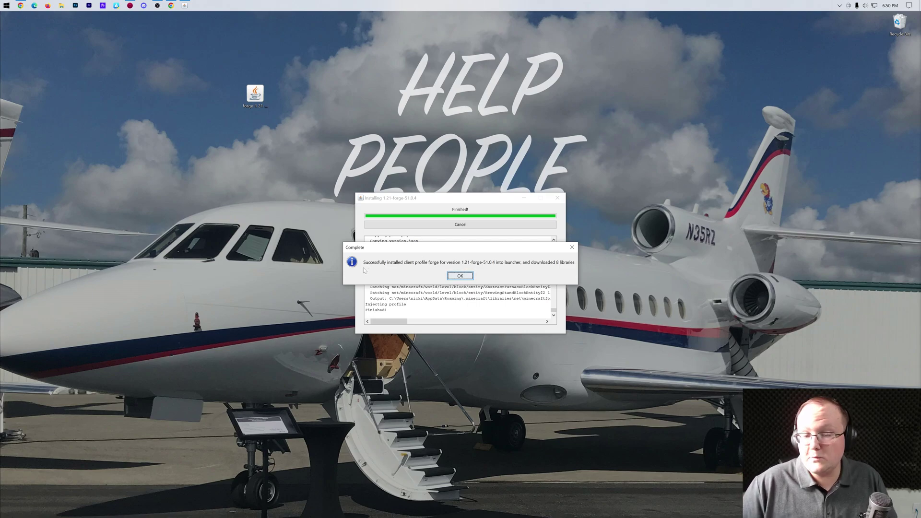
click(459, 276)
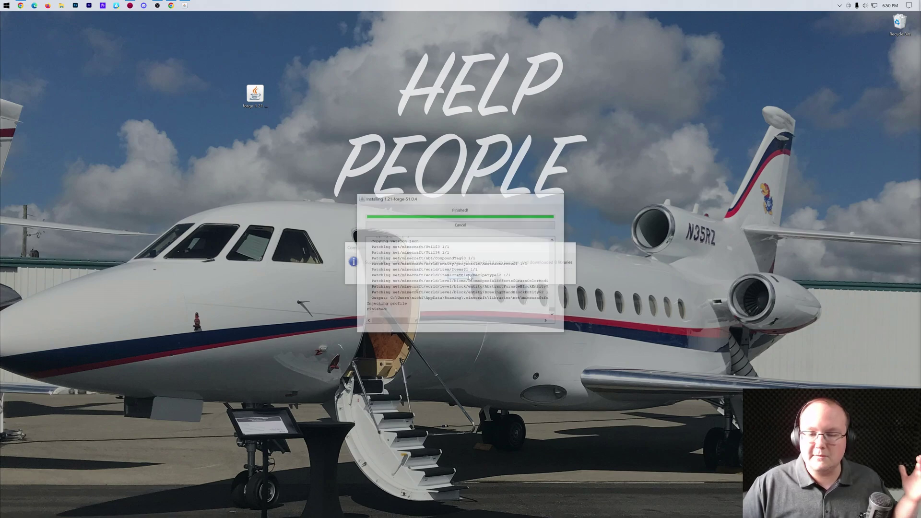
drag(255, 95, 898, 21)
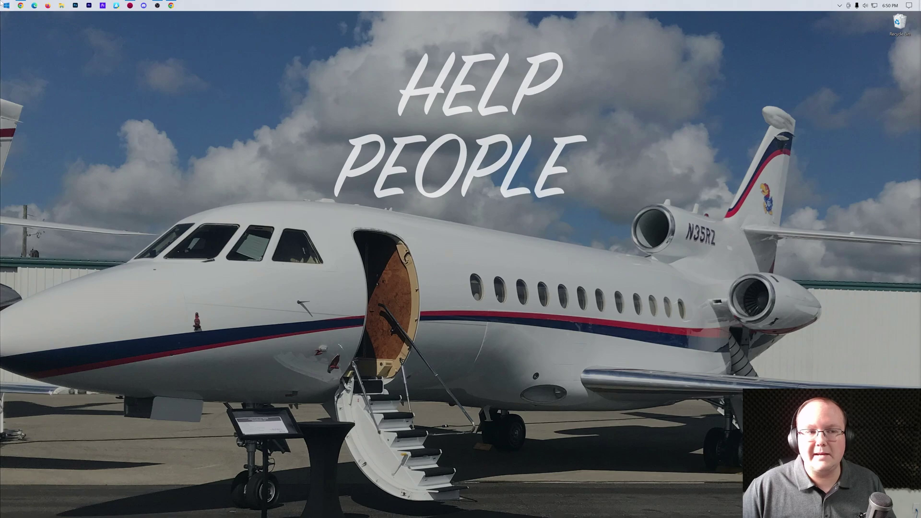
Switch to the Minecraft Launcher and select the forge installation with version 1.21-forge-51.0.4 for Java Edition.
click(5, 5)
key(Escape)
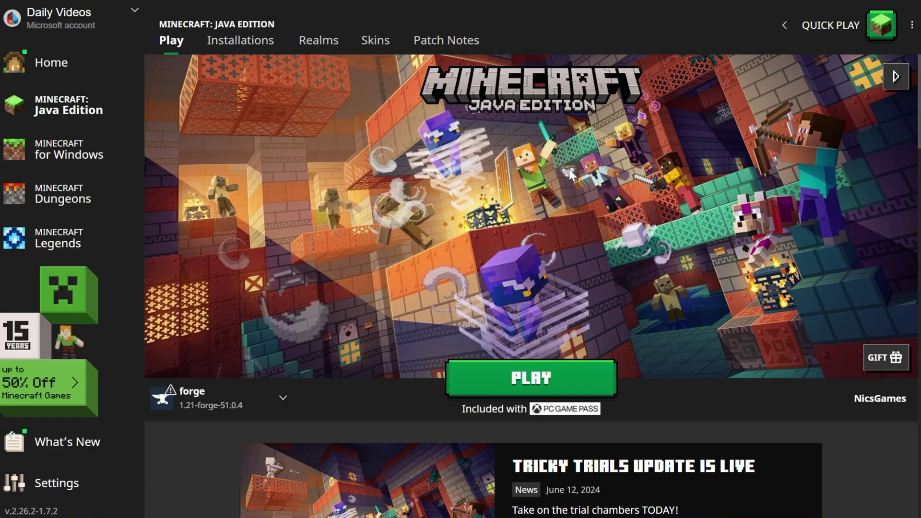
click(282, 399)
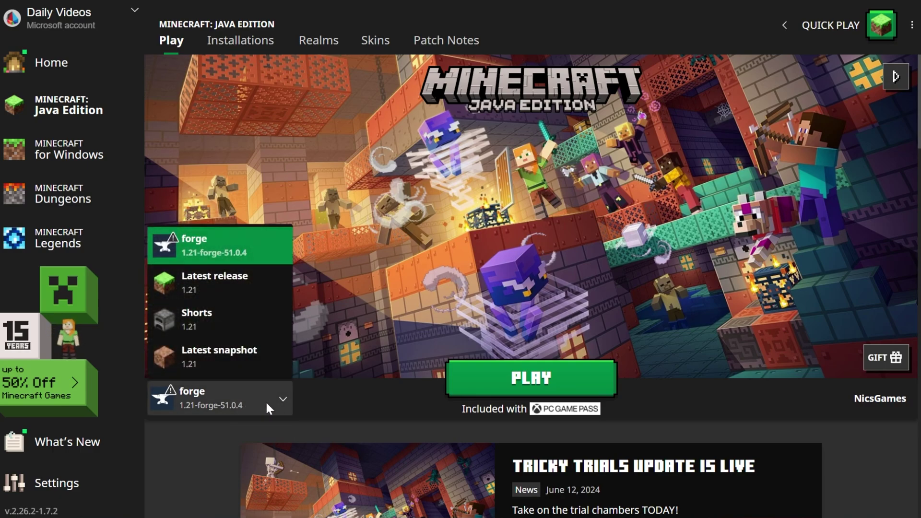
click(197, 259)
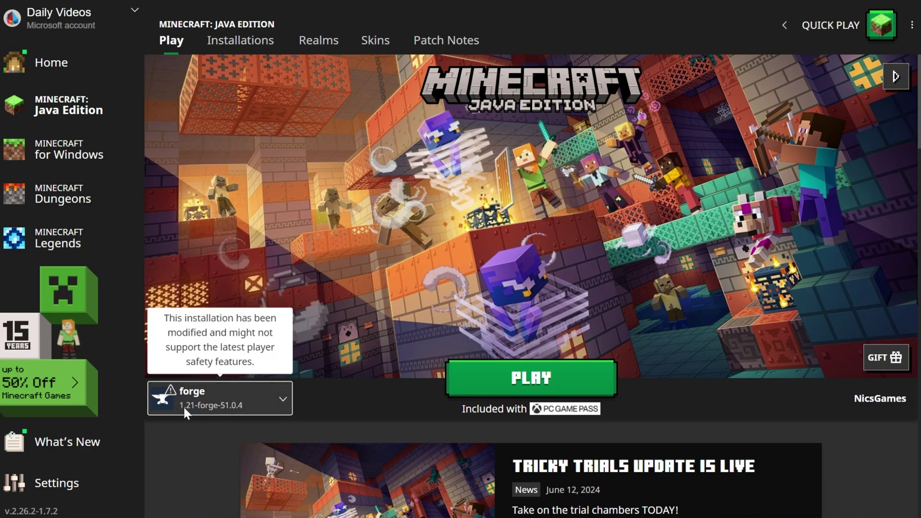
click(468, 391)
click(570, 343)
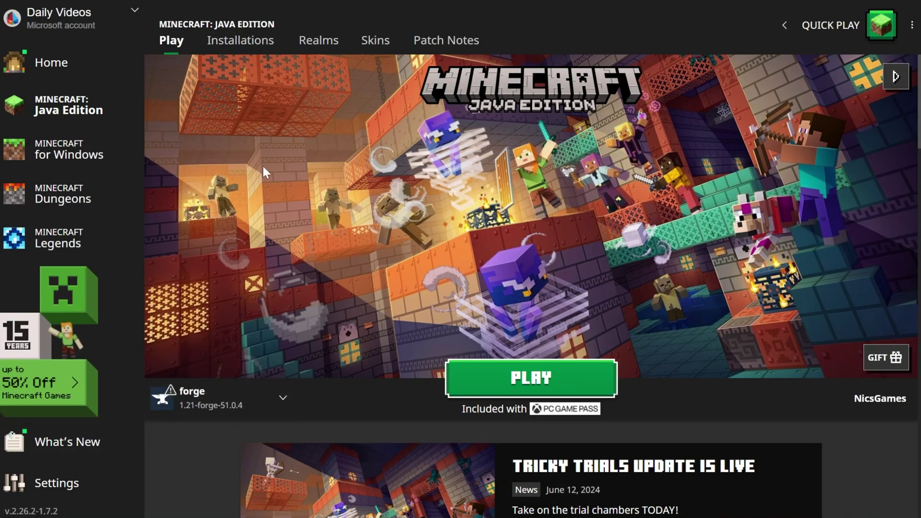
Open the installations list with modded versions shown, and bring up and cancel the launch of the forge installation.
click(234, 57)
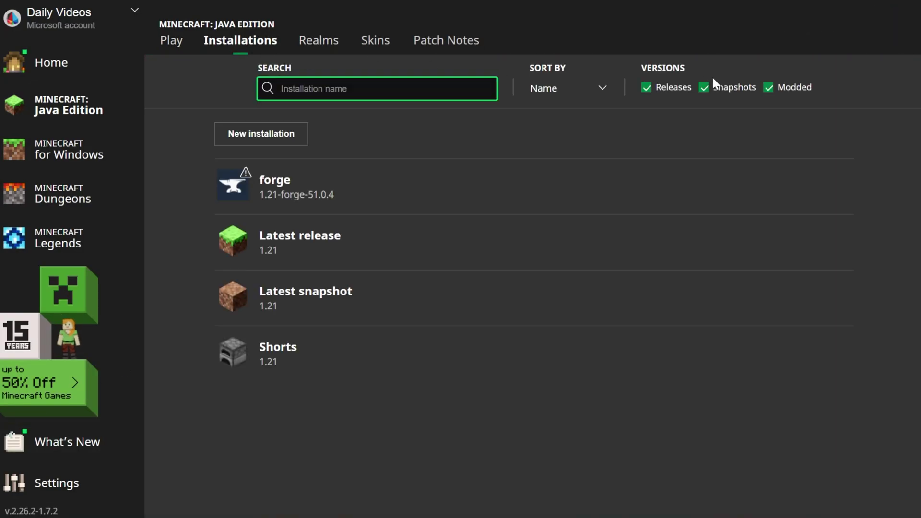
click(769, 89)
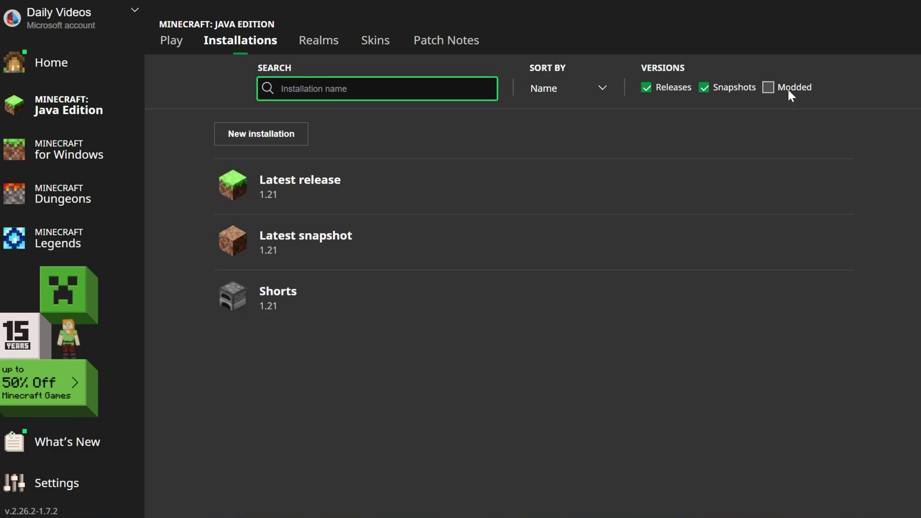
click(788, 88)
mouse_move(473, 186)
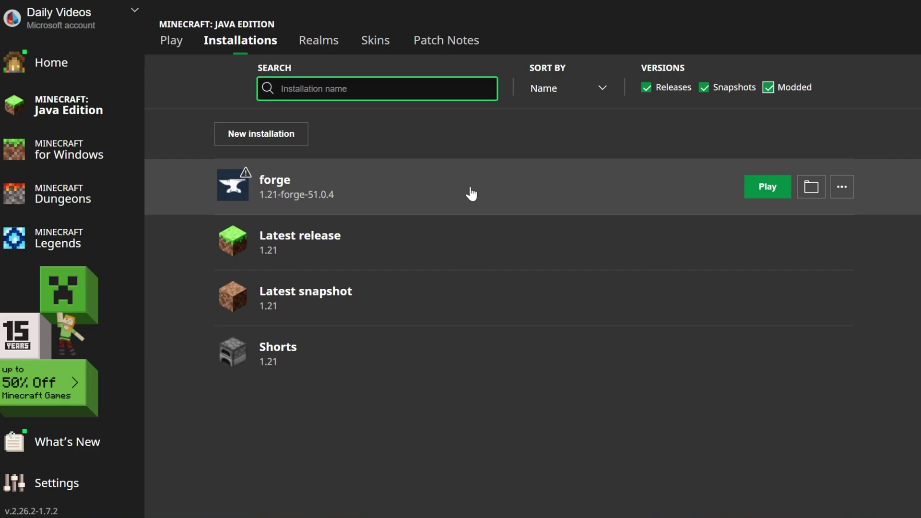
click(765, 186)
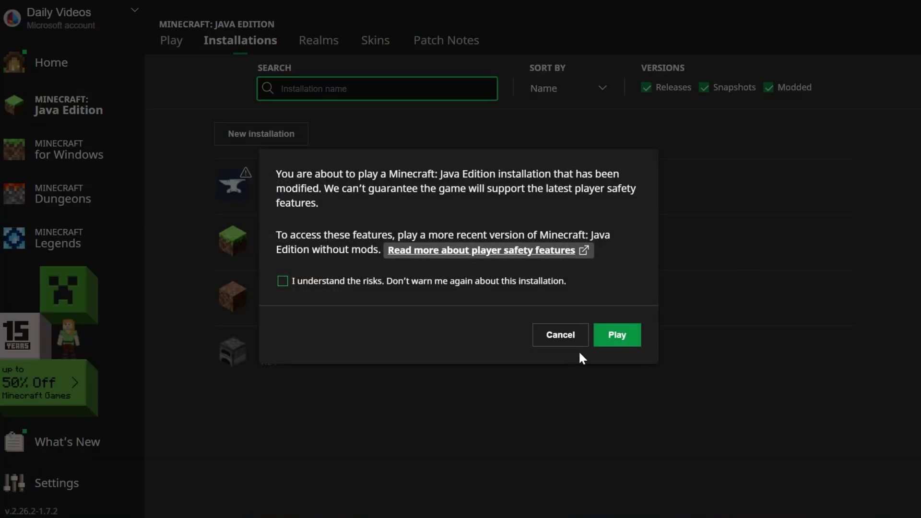
click(573, 332)
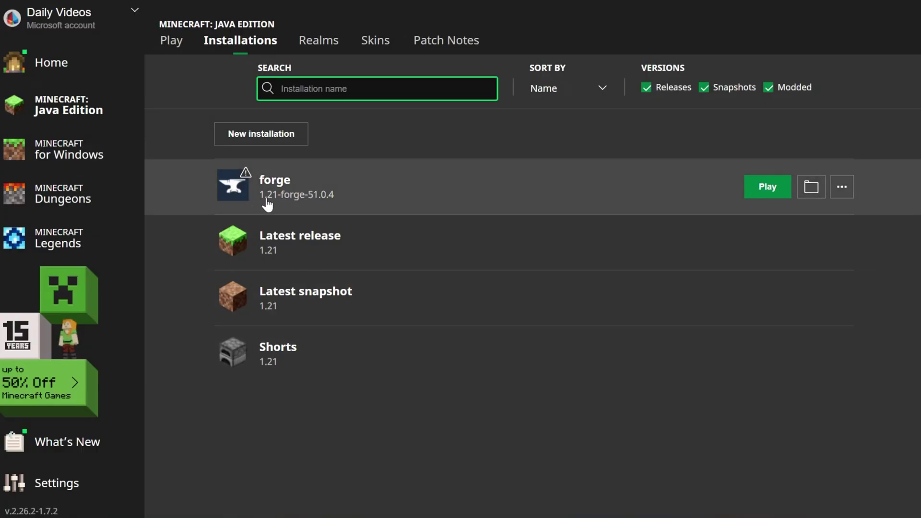
Create an installation named SimpleGameHosting.com with version release 1.21-forge-51.0.4 and resolution 2560x1440, and launch it despite the modded-installation warning.
click(268, 140)
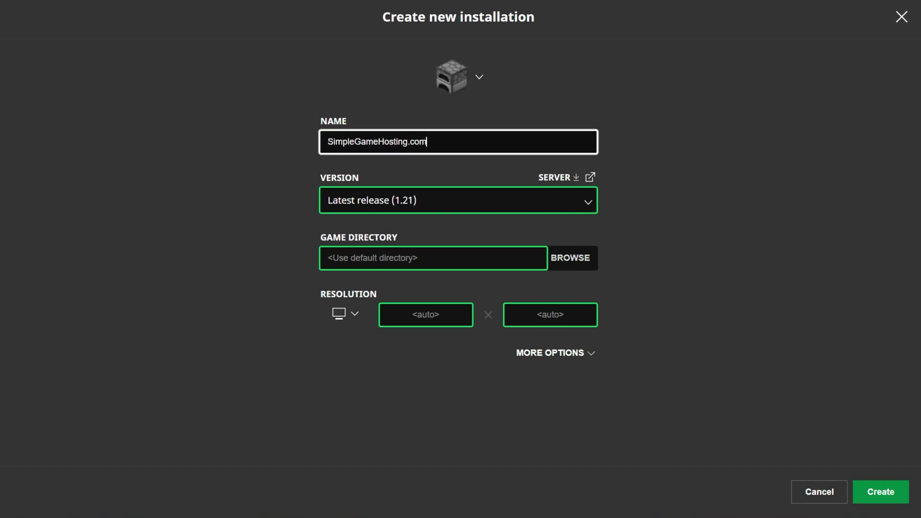
click(458, 200)
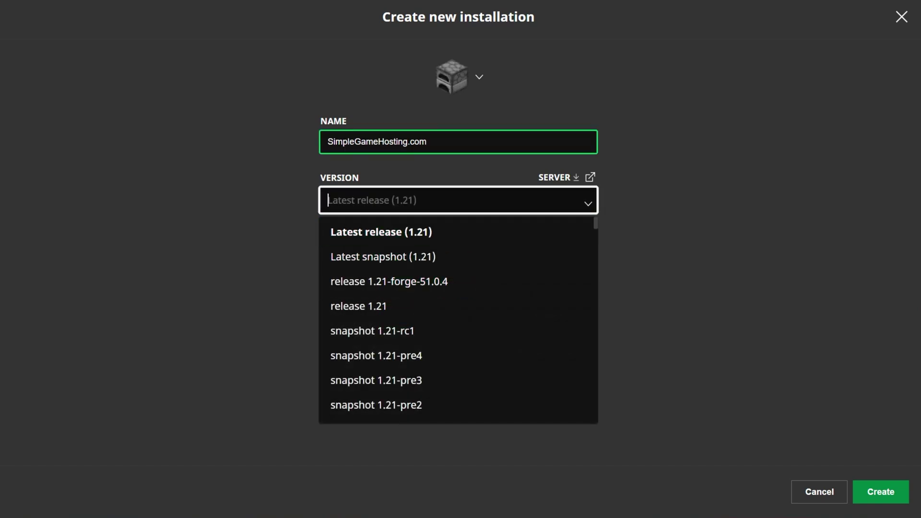
text(forge)
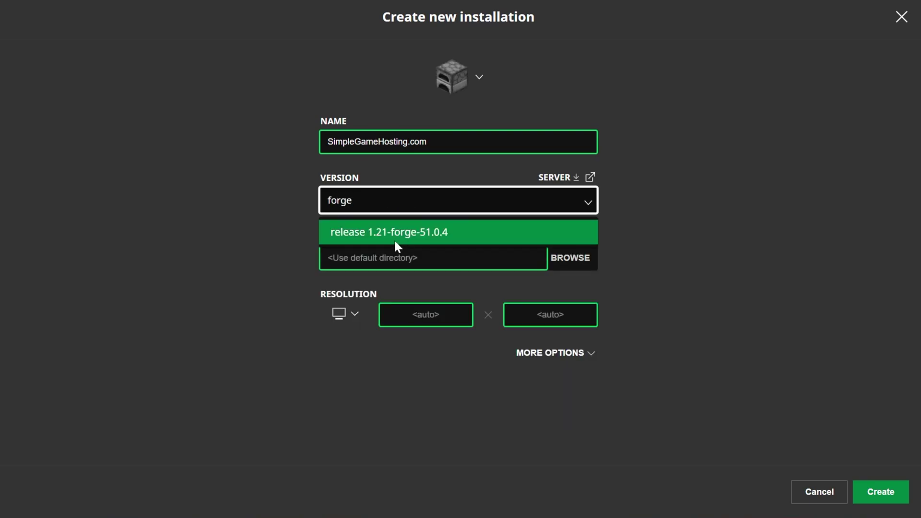
click(385, 232)
click(335, 339)
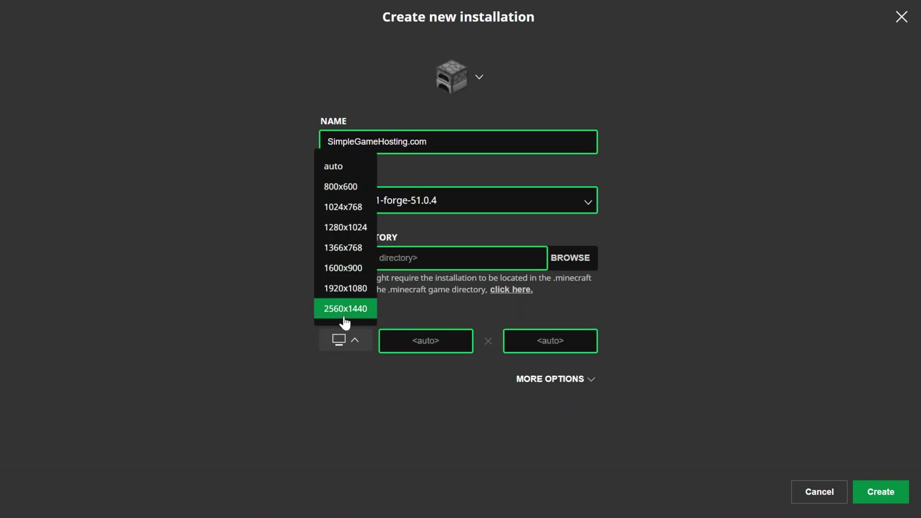
click(341, 308)
click(874, 494)
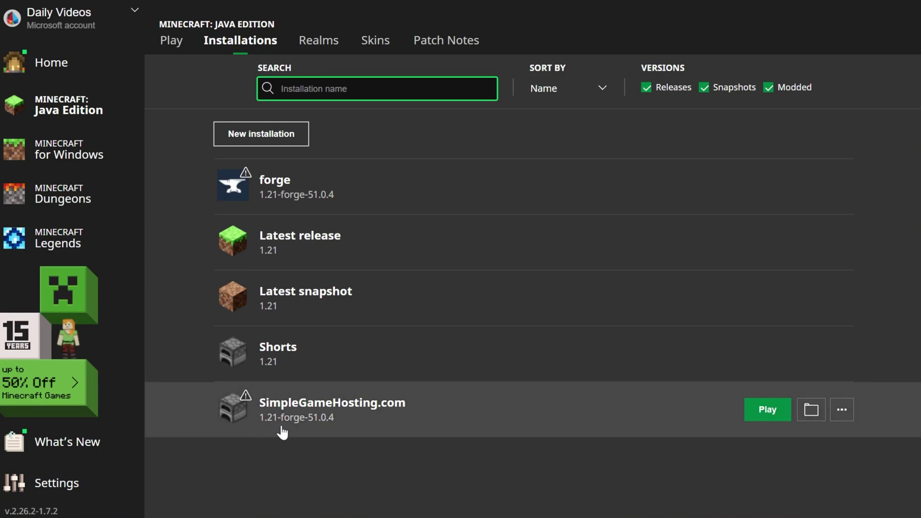
click(765, 411)
click(612, 341)
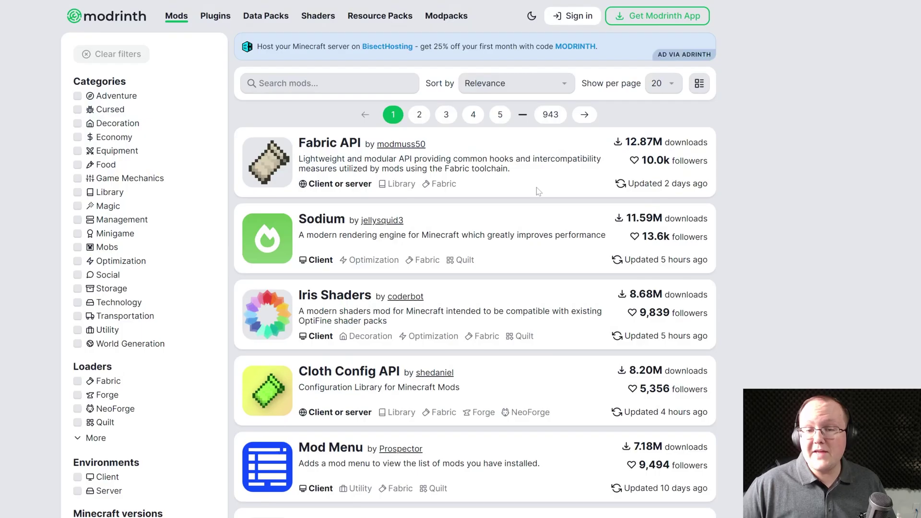
On Modrinth, filter the mods to the Forge loader and Minecraft 1.21, and open the version list of Simple Voice Chat.
scroll(536, 188, down, 2)
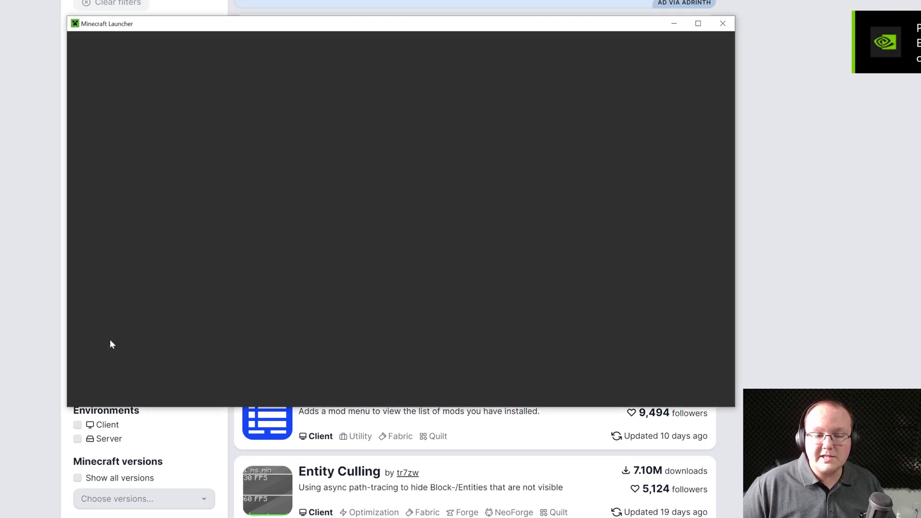
click(110, 343)
click(140, 498)
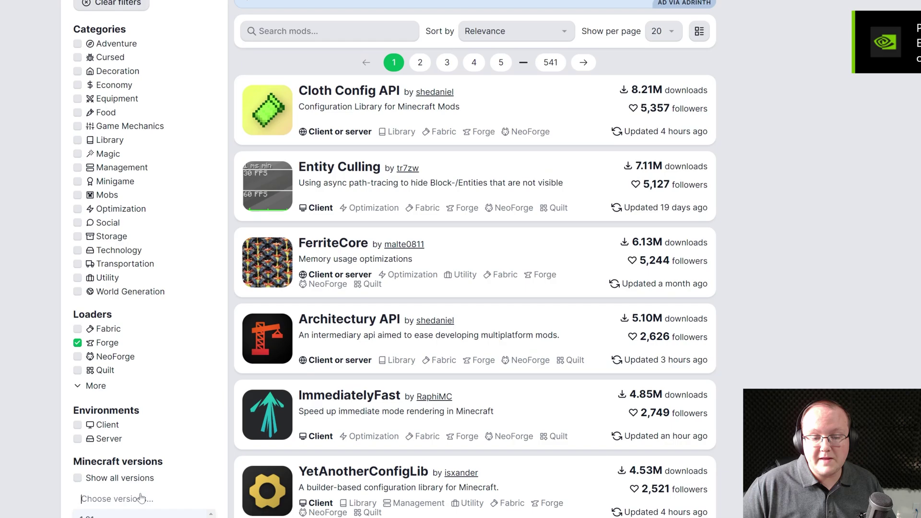
click(119, 515)
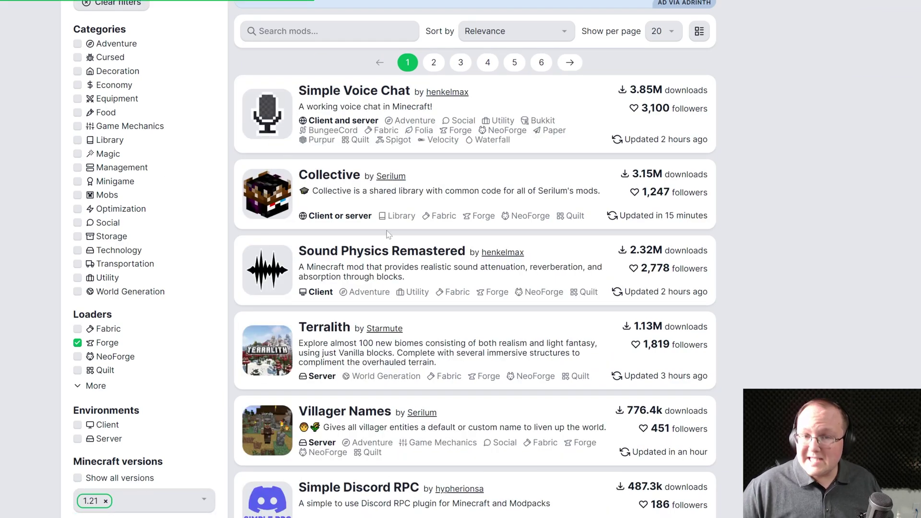
click(265, 135)
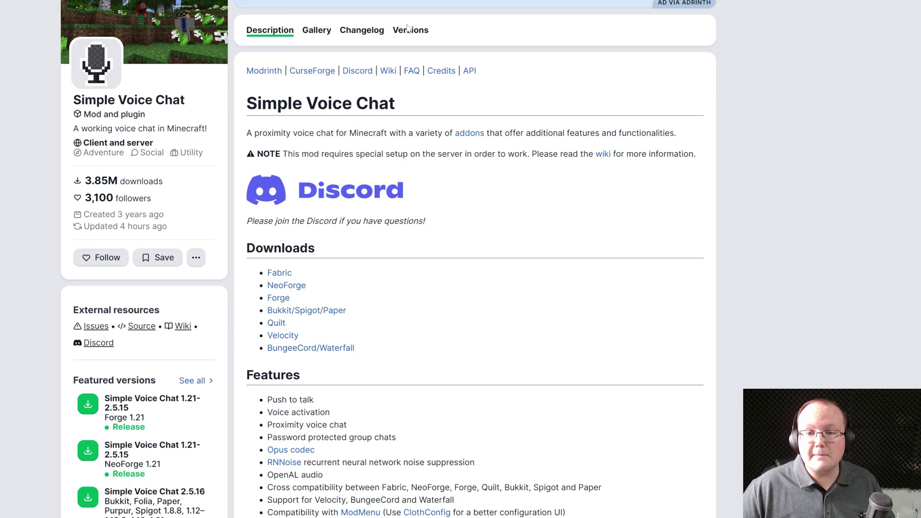
click(407, 29)
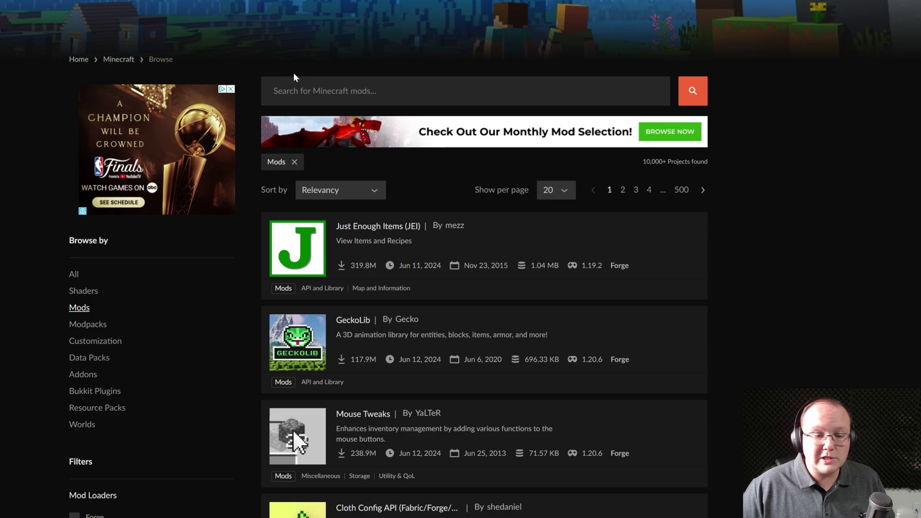
Filter the CurseForge Minecraft mods by the Forge mod loader and game version 1.21.
scroll(228, 294, down, 5)
click(79, 256)
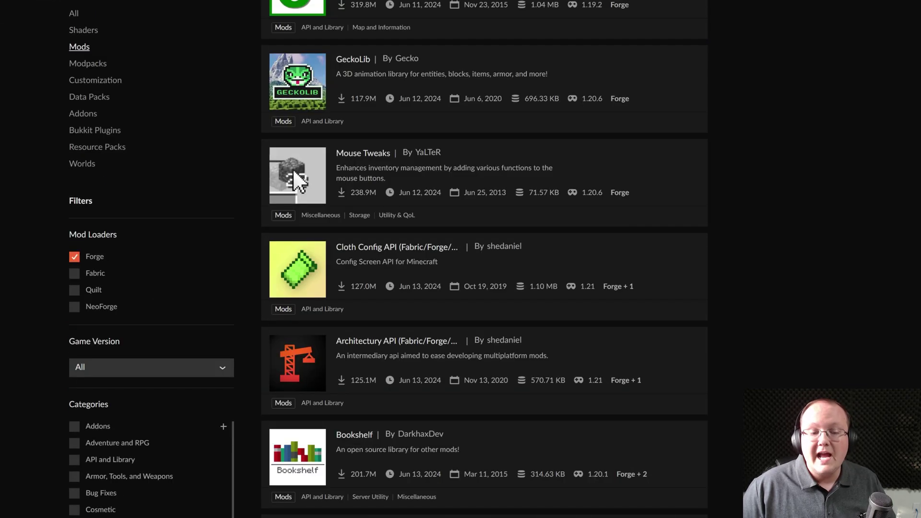
click(117, 368)
click(115, 403)
scroll(513, 347, up, 2)
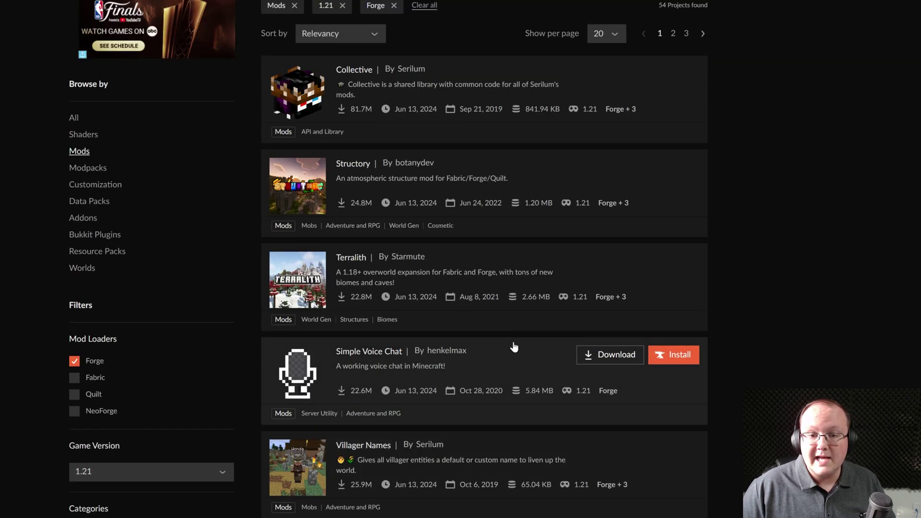
Open the Simple Voice Chat mod from the filtered results and view its downloadable files.
scroll(479, 312, down, 1)
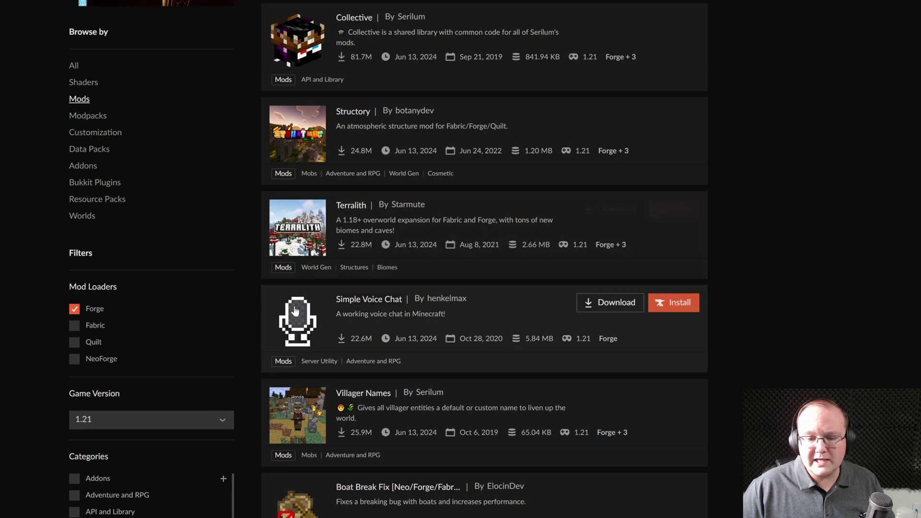
click(445, 330)
click(145, 201)
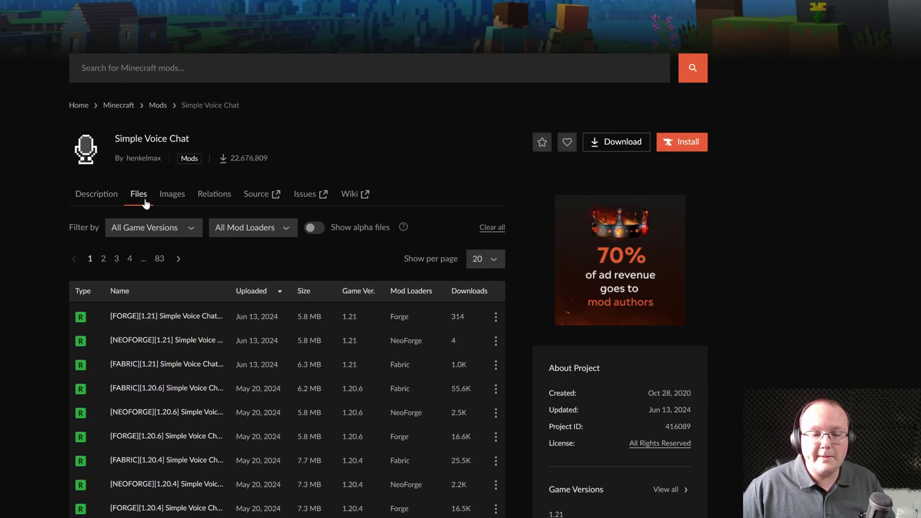
scroll(384, 242, down, 2)
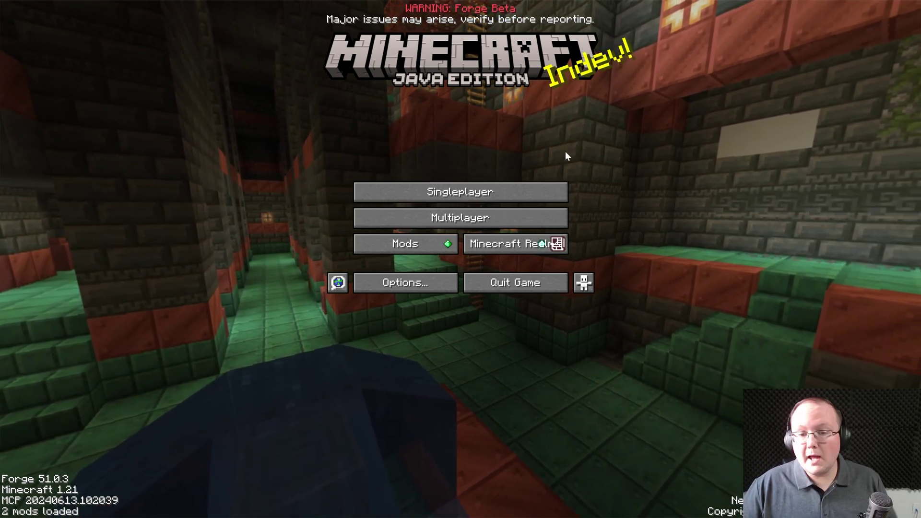
Switch to Minecraft, open the mods folder from the game's mod list, and return to the title screen.
click(380, 241)
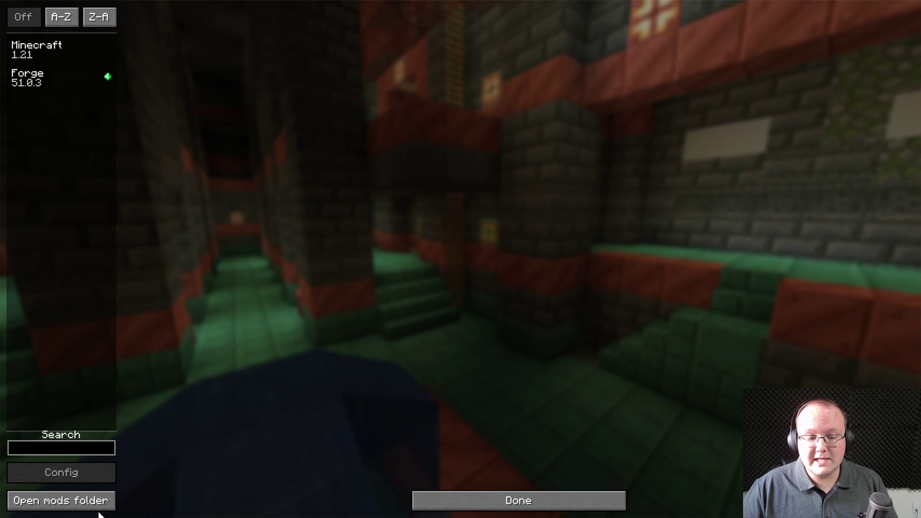
click(64, 503)
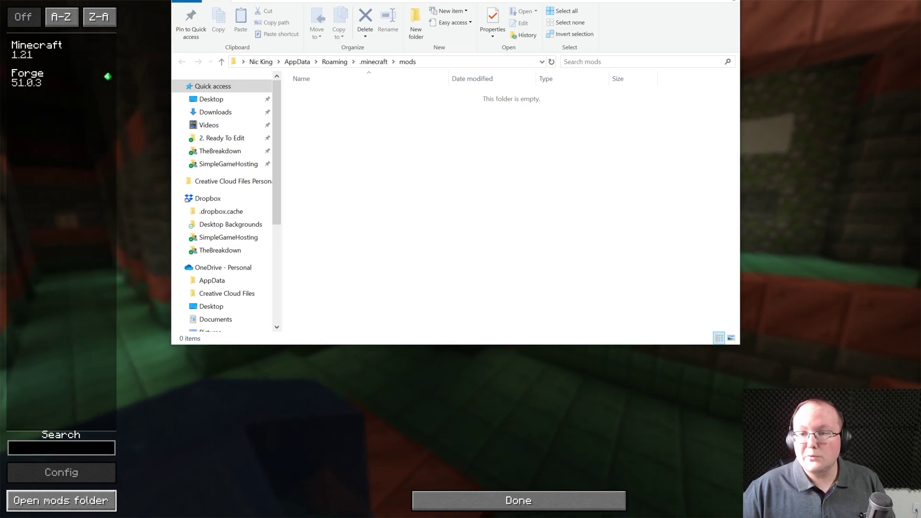
click(763, 222)
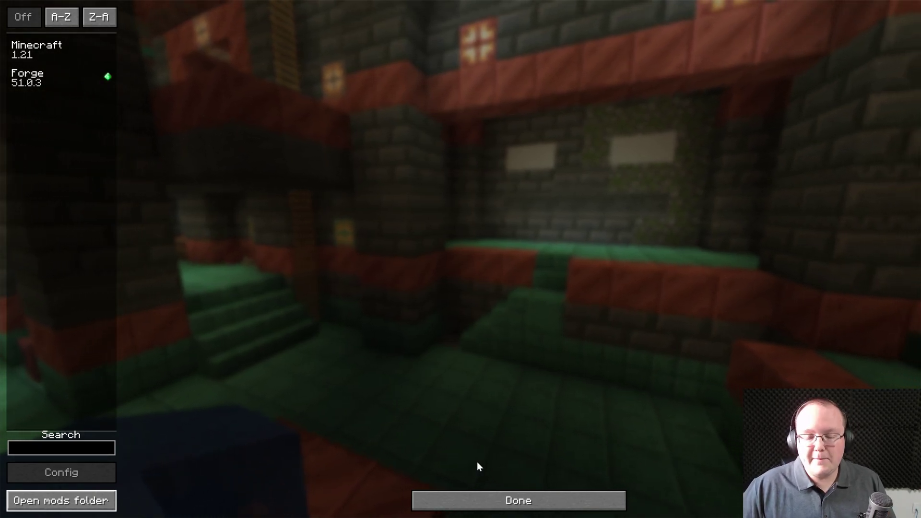
click(498, 497)
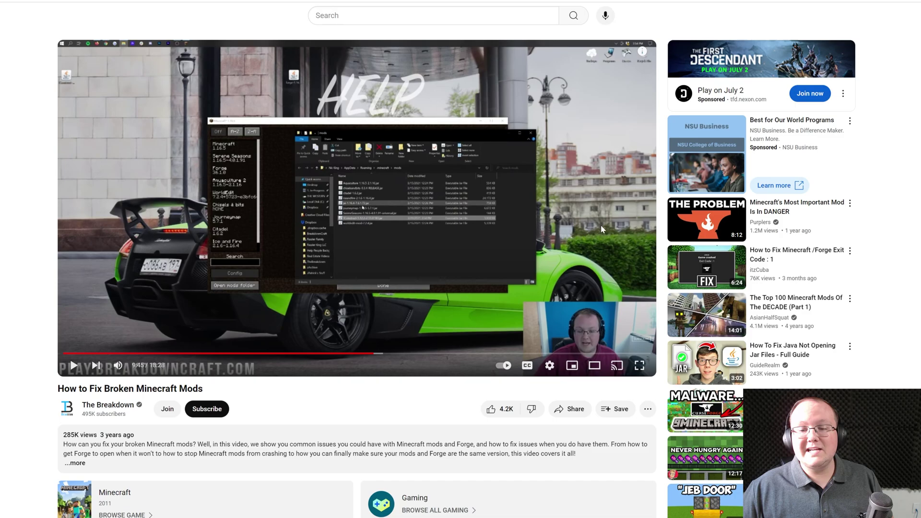
scroll(602, 229, down, 5)
scroll(594, 272, up, 5)
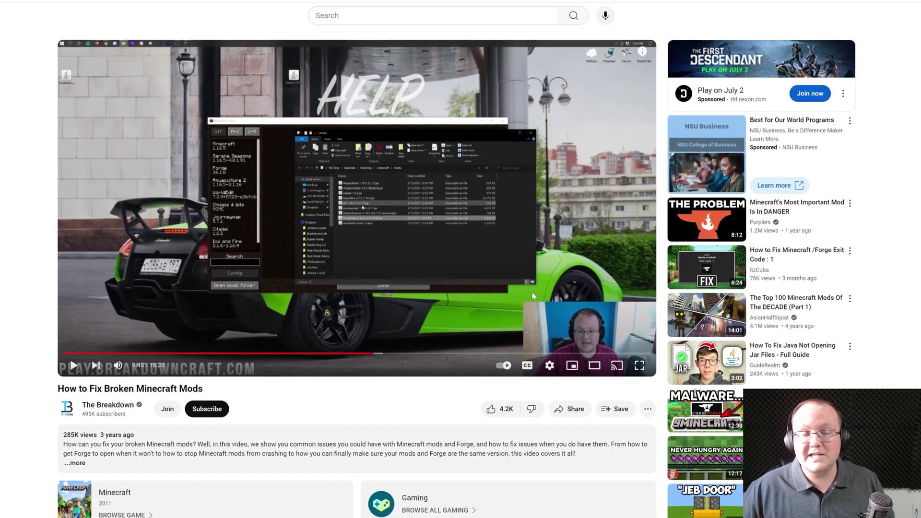